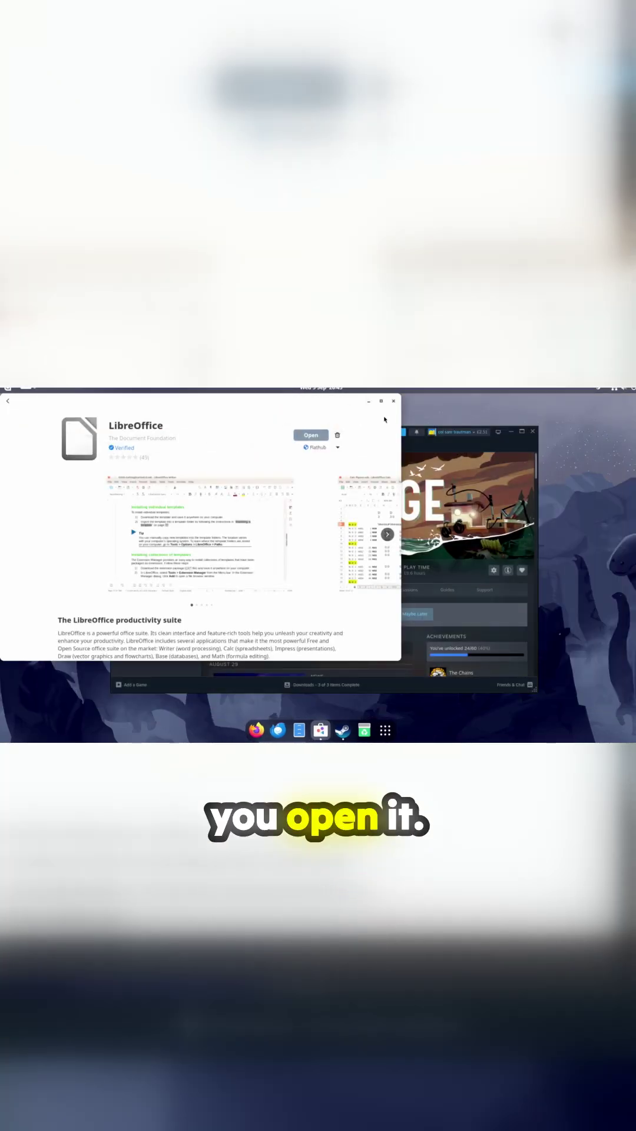
Close the LibreOffice page and Steam library, then launch GNOME Software from the app grid.
{"action": "left_click", "coordinate": [392, 403]}
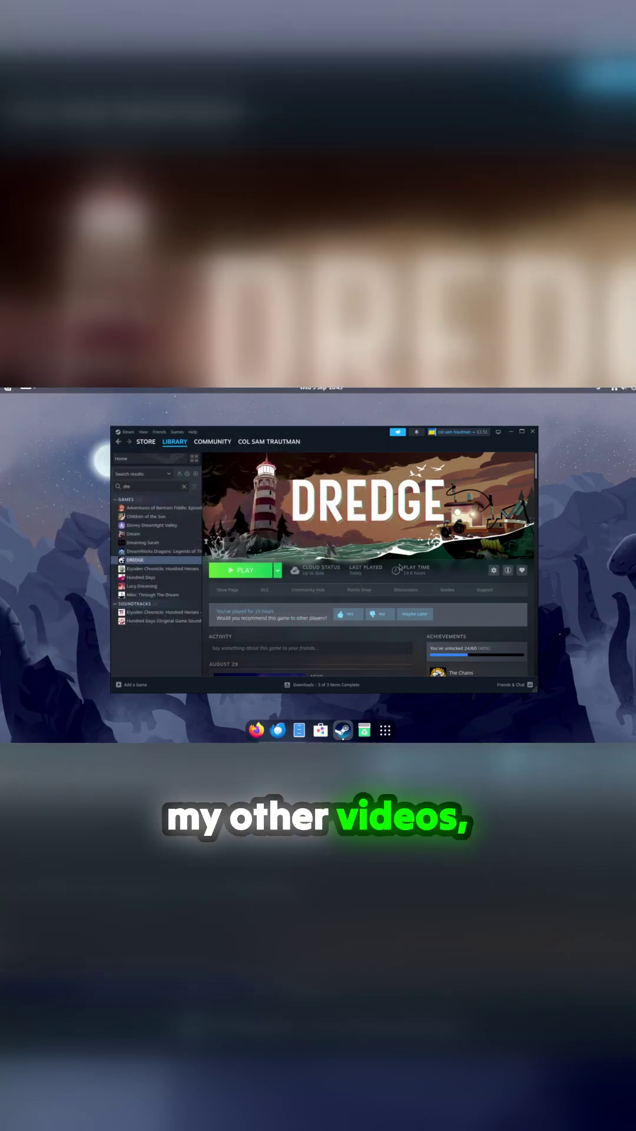
{"action": "left_click", "coordinate": [532, 432]}
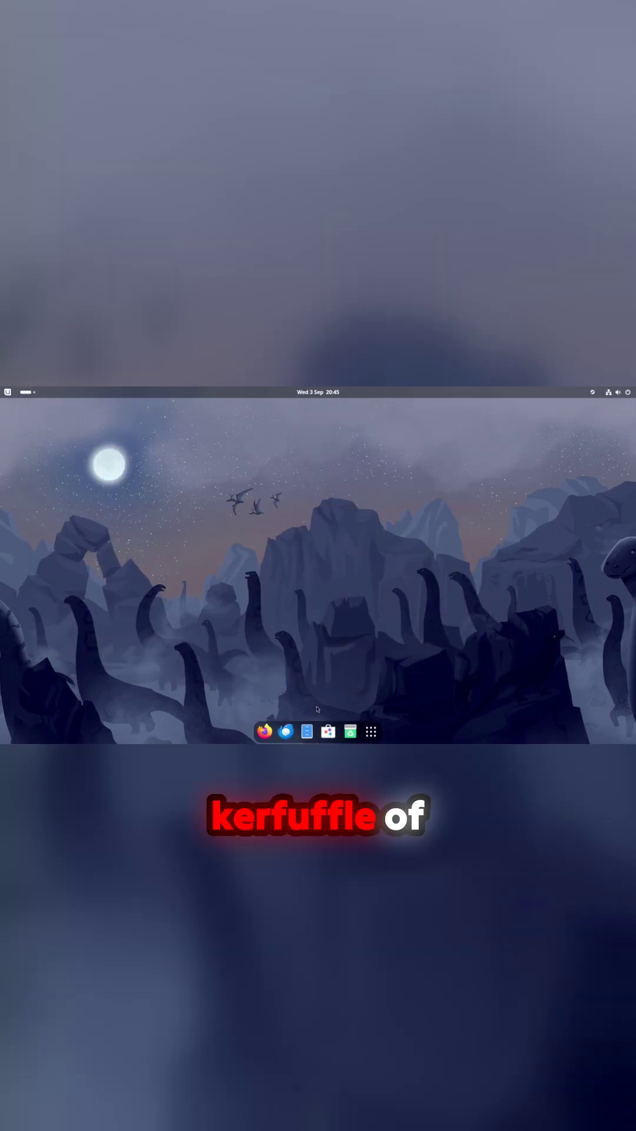
{"action": "key", "text": "super+a"}
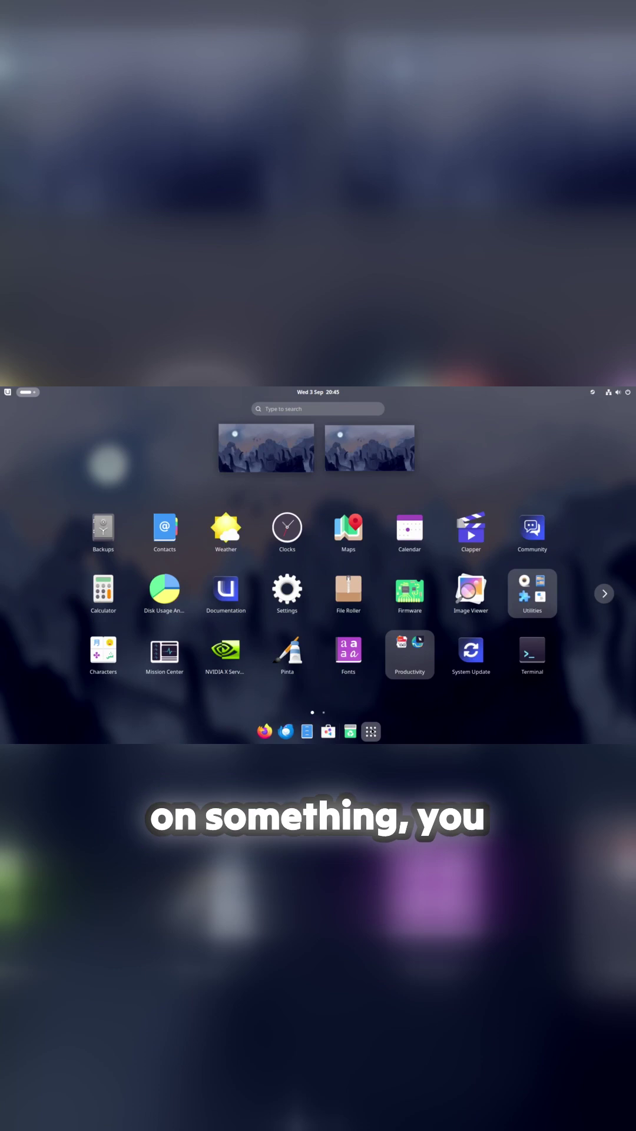
{"action": "left_click", "coordinate": [328, 732]}
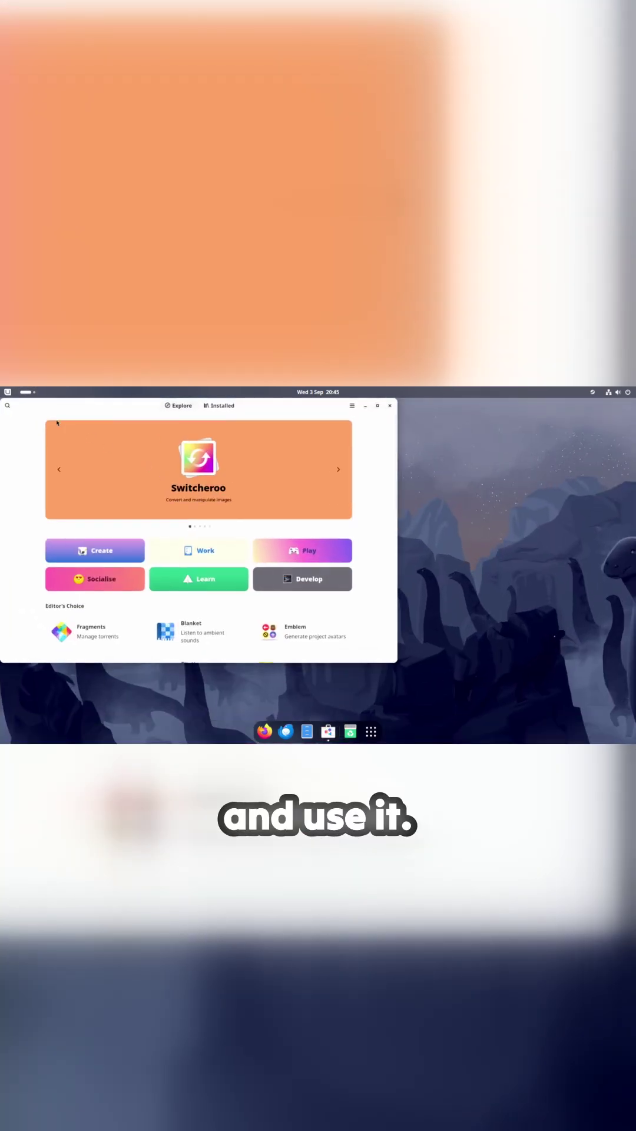
Search the store for Alpaca and open the Alpaca app's details page.
{"action": "left_click", "coordinate": [8, 405]}
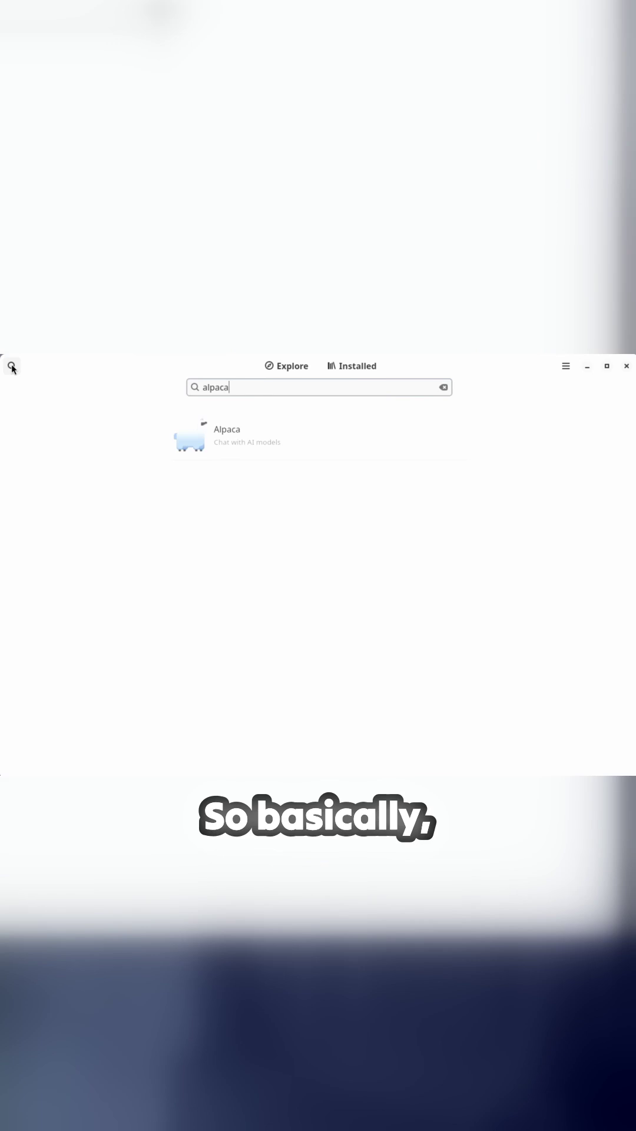
{"action": "left_click", "coordinate": [228, 446]}
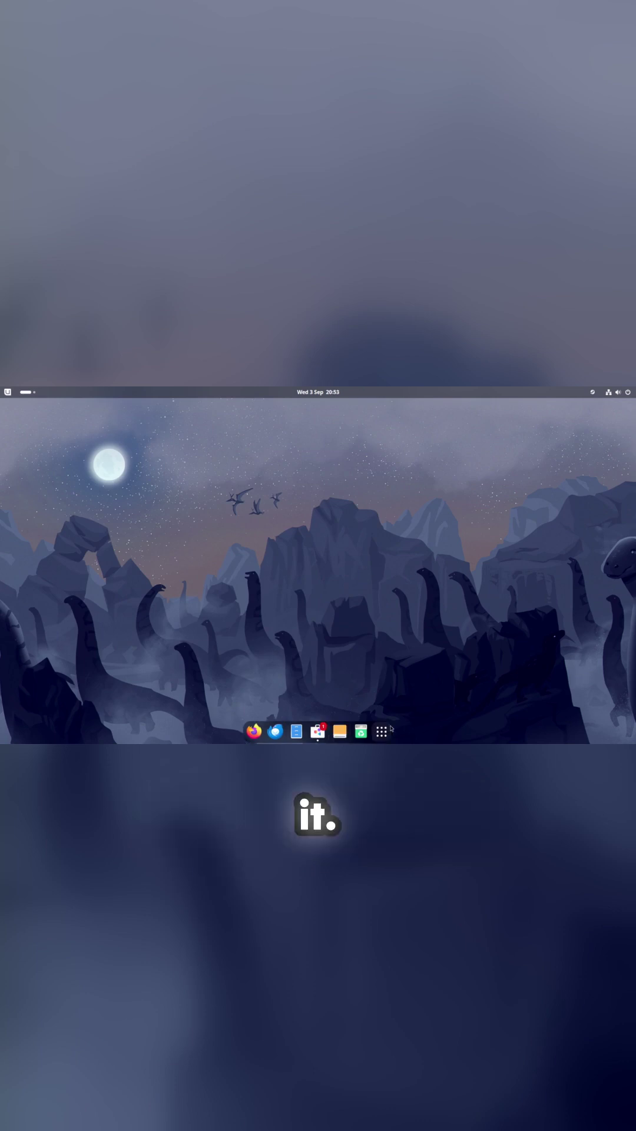
Show the full application overview to locate Terminal.
{"action": "left_click", "coordinate": [381, 732]}
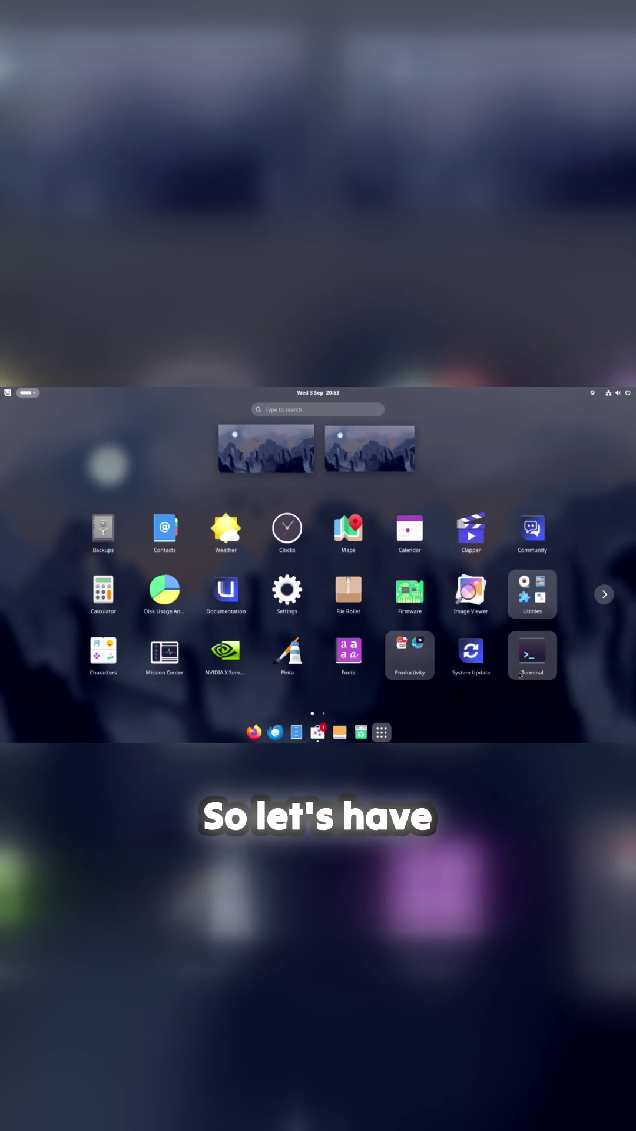